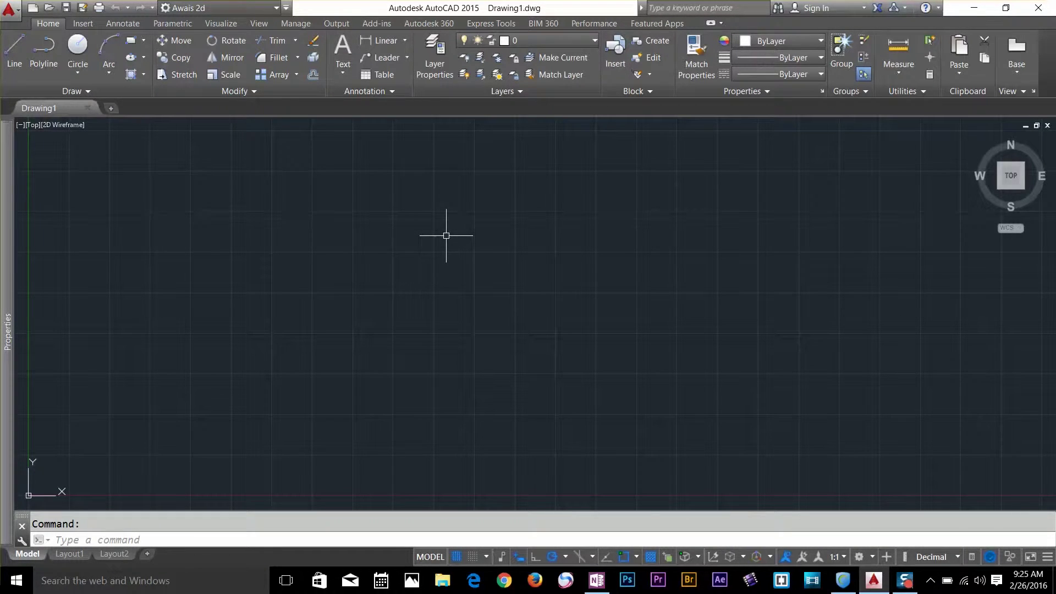
Turn the grid display off and back on, and enable snapping to the grid
{"action": "key", "text": "F7"}
{"action": "left_click", "coordinate": [446, 235]}
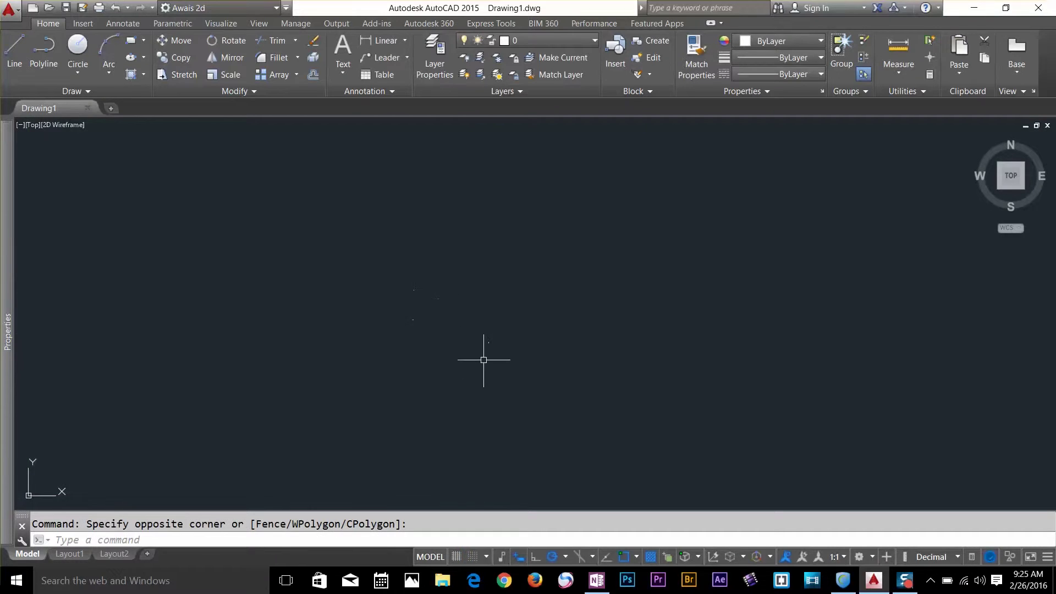
{"action": "left_click", "coordinate": [459, 555]}
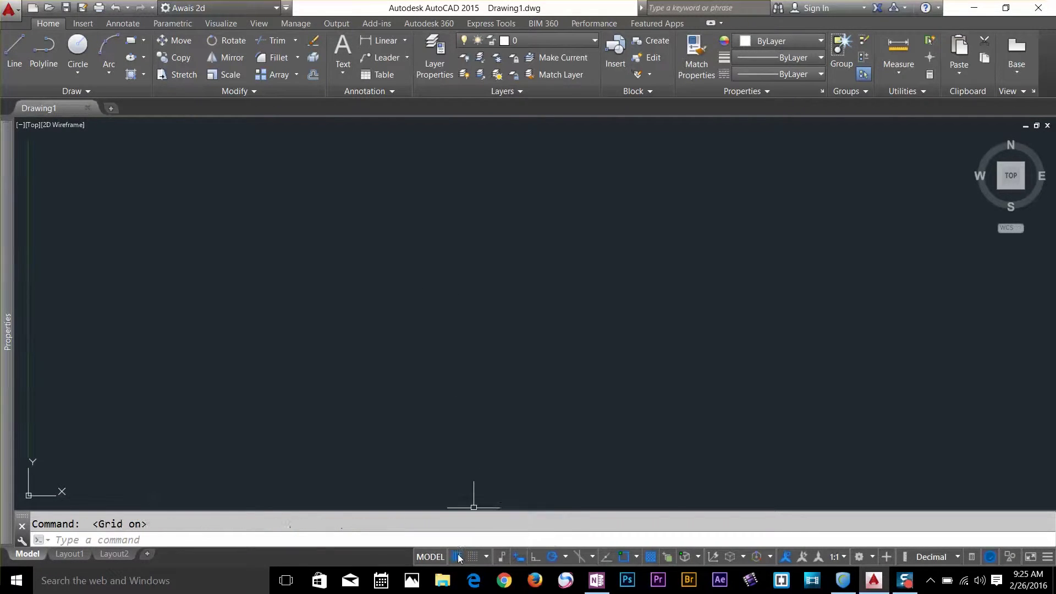
{"action": "left_click", "coordinate": [472, 557]}
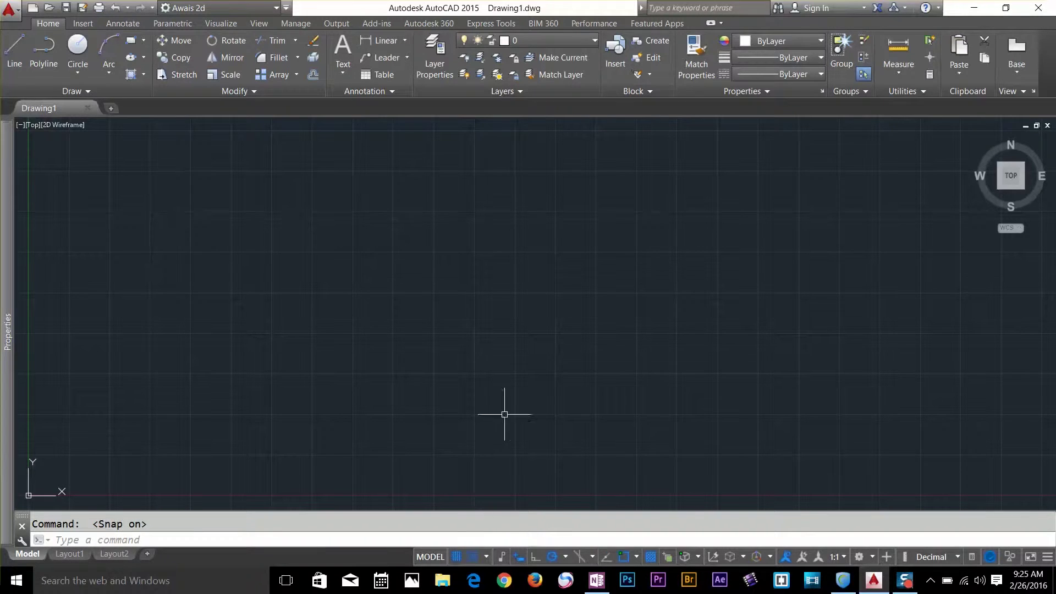
{"action": "left_click", "coordinate": [487, 557]}
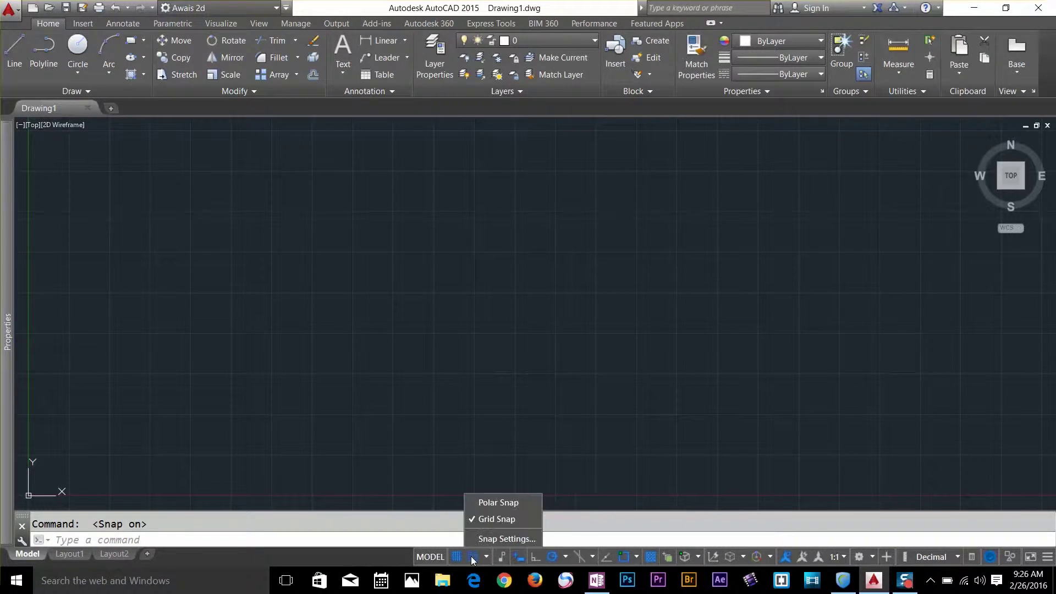
In Drafting Settings, set grid spacing to 1 and a major line every 10
{"action": "left_click", "coordinate": [487, 540]}
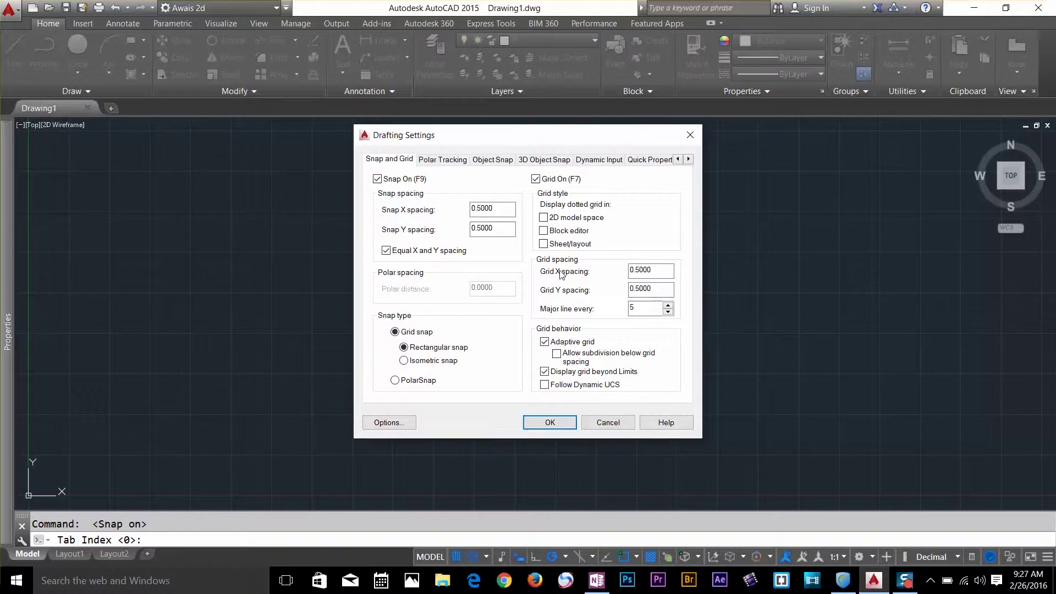
{"action": "double_click", "coordinate": [643, 273]}
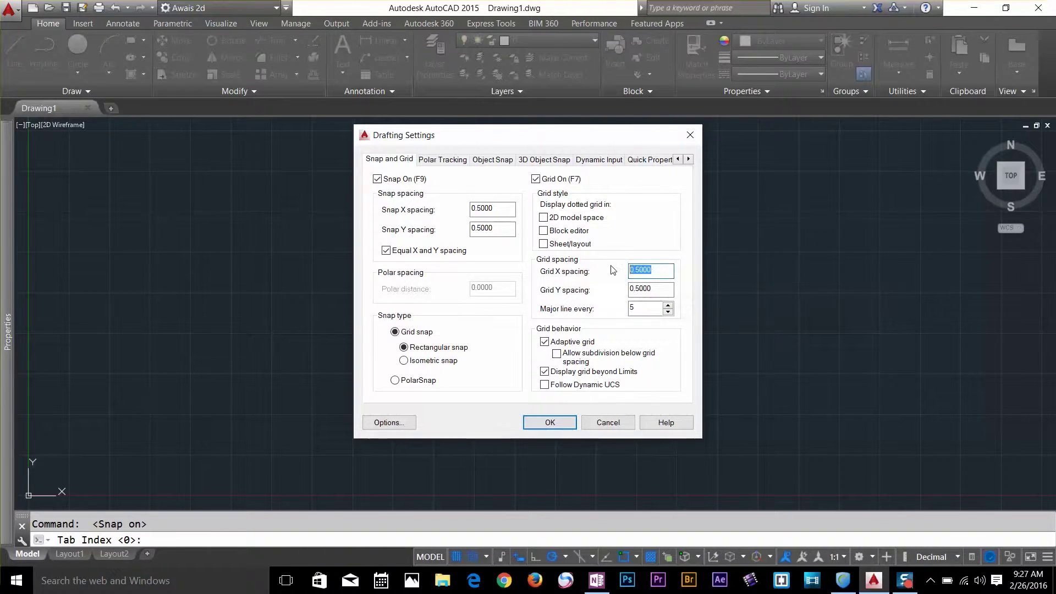
{"action": "type", "text": "1"}
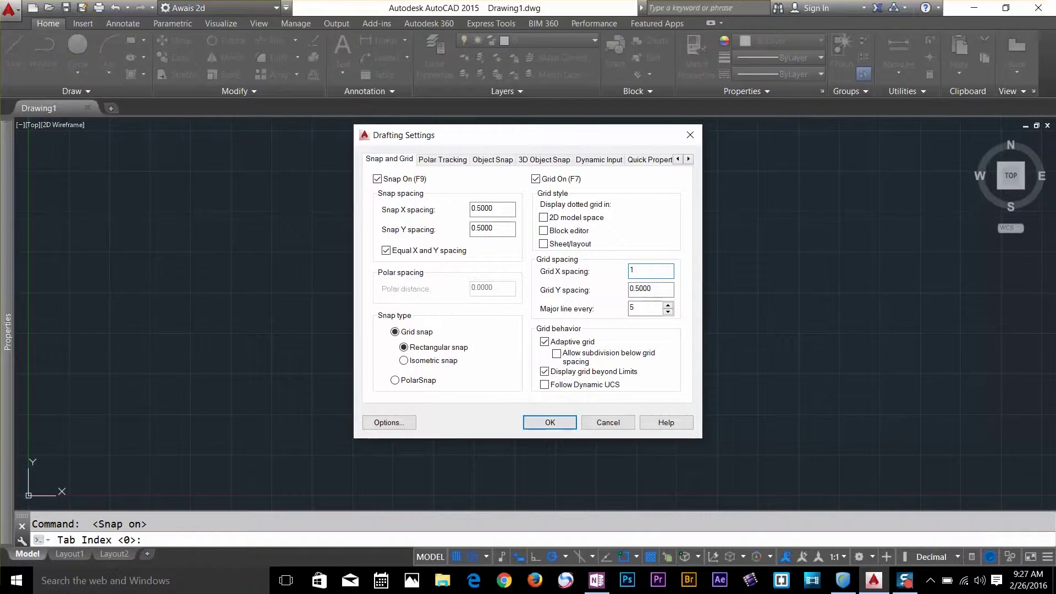
{"action": "key", "text": "Tab"}
{"action": "double_click", "coordinate": [631, 307]}
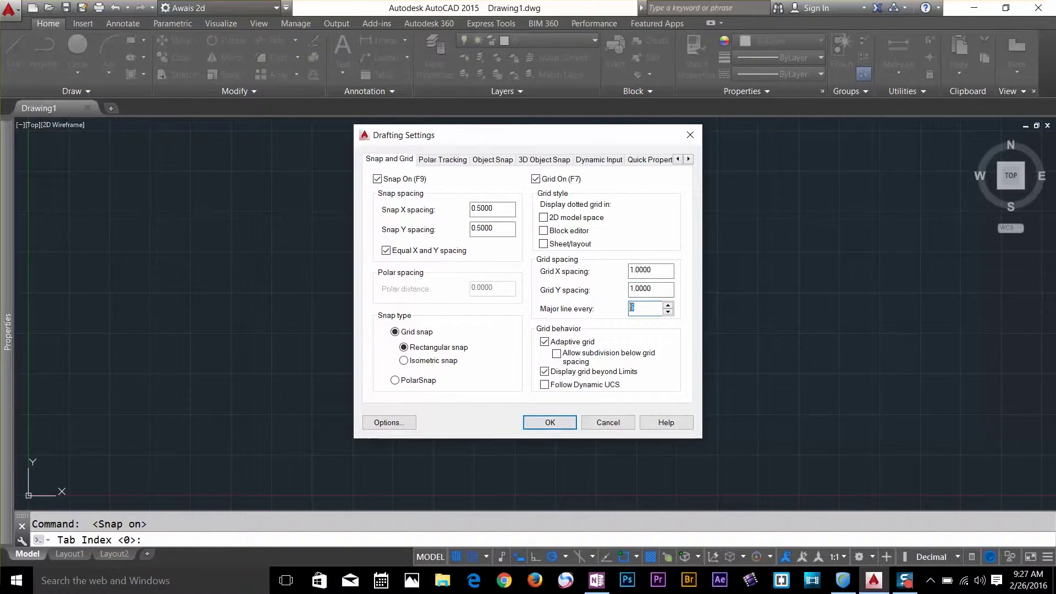
{"action": "type", "text": "10"}
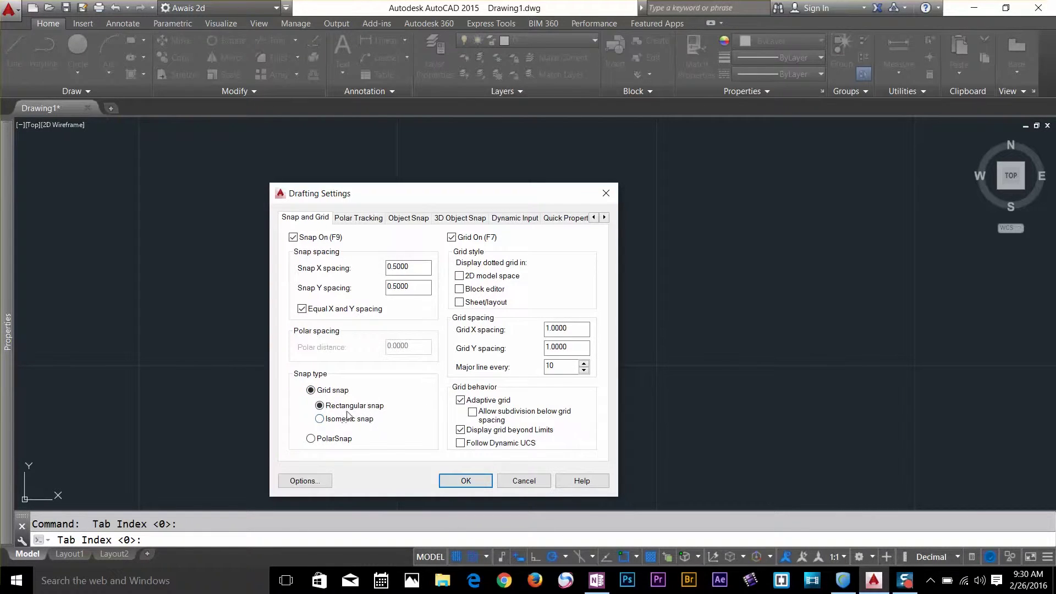
{"action": "left_click", "coordinate": [465, 481]}
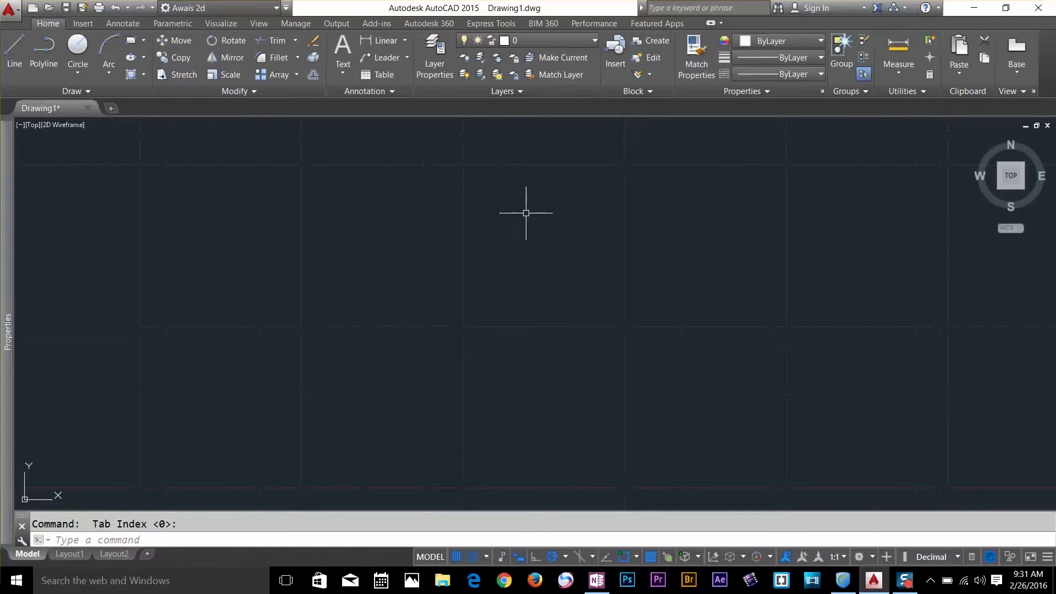
Zoom and pan the view so the origin sits at the lower left of the grid
{"action": "scroll", "coordinate": [526, 213], "scroll_direction": "up", "scroll_amount": 1}
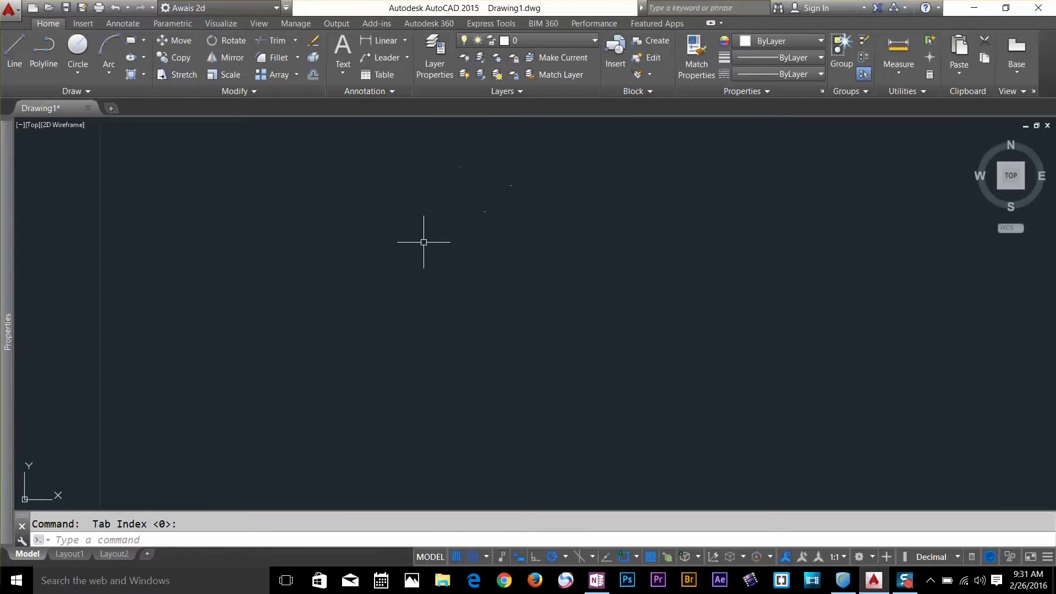
{"action": "scroll", "coordinate": [442, 265], "scroll_direction": "down", "scroll_amount": 5}
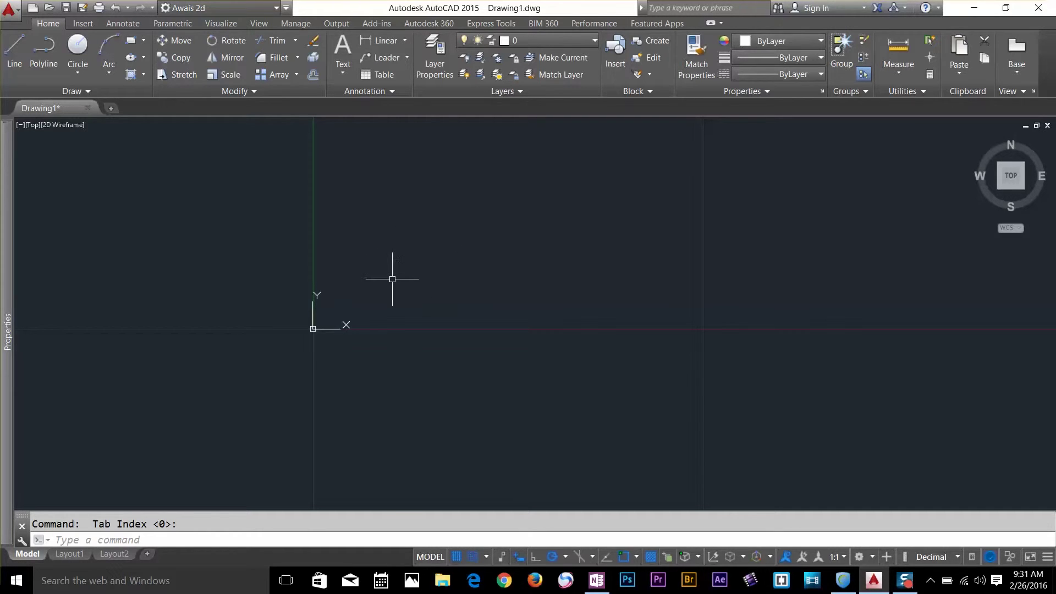
{"action": "scroll", "coordinate": [412, 278], "scroll_direction": "up", "scroll_amount": 5}
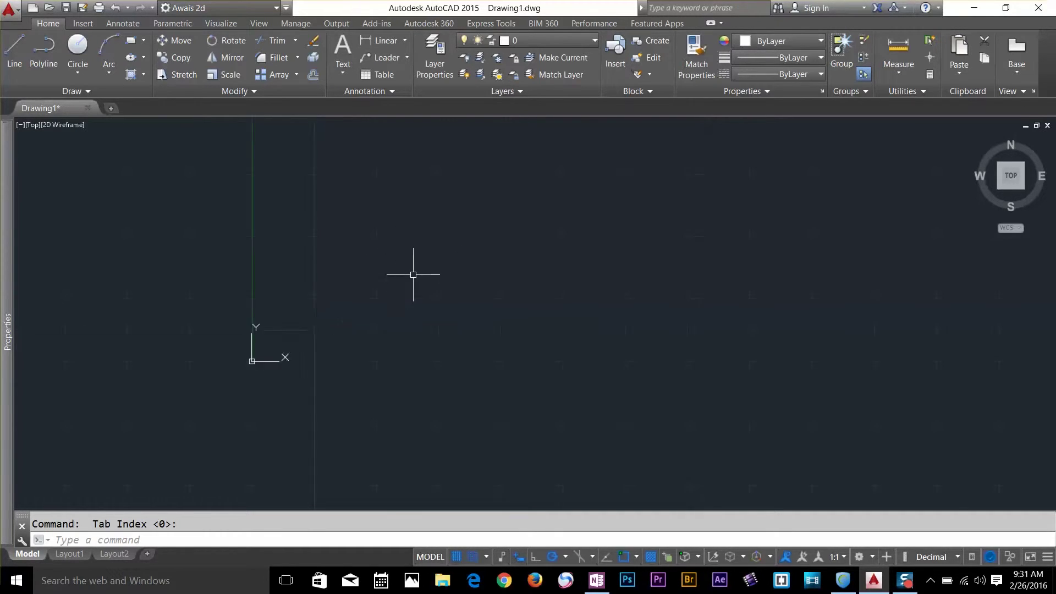
{"action": "mouse_move", "coordinate": [428, 280]}
{"action": "middle_mouse_down"}
{"action": "mouse_move", "coordinate": [448, 257]}
{"action": "mouse_move", "coordinate": [451, 323]}
{"action": "mouse_move", "coordinate": [435, 328]}
{"action": "middle_mouse_up"}
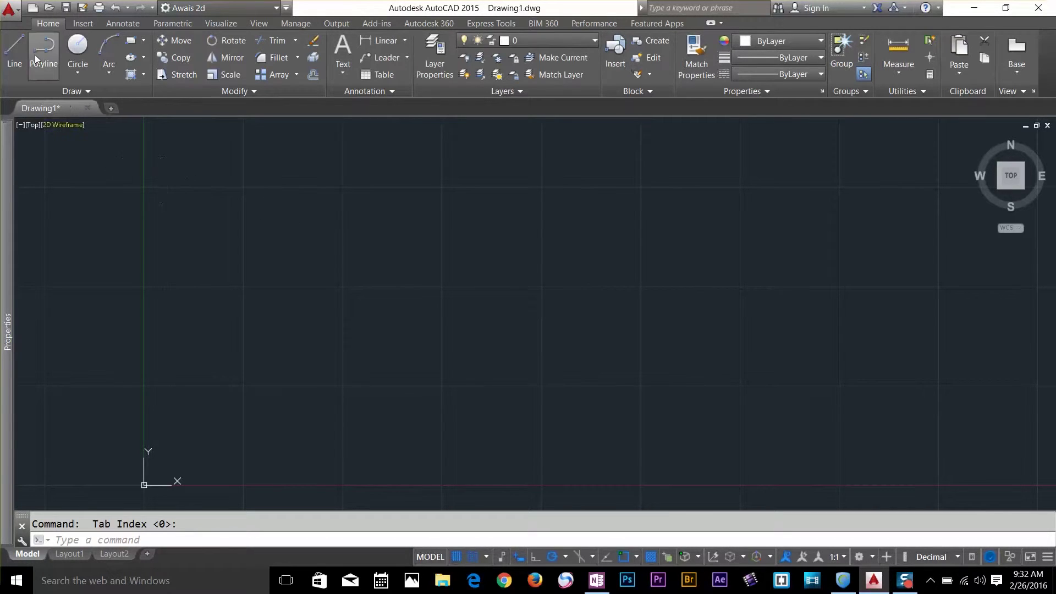
Draw a closed 10 by 4.5 rectangle with connected lines, closing it with C
{"action": "left_click", "coordinate": [12, 49]}
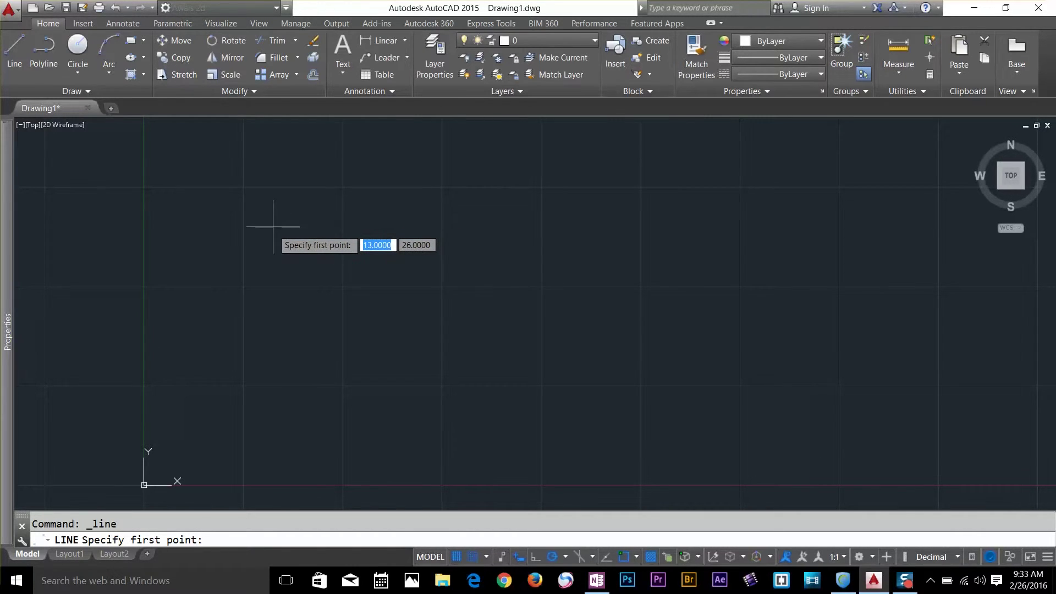
{"action": "scroll", "coordinate": [275, 229], "scroll_direction": "up", "scroll_amount": 2}
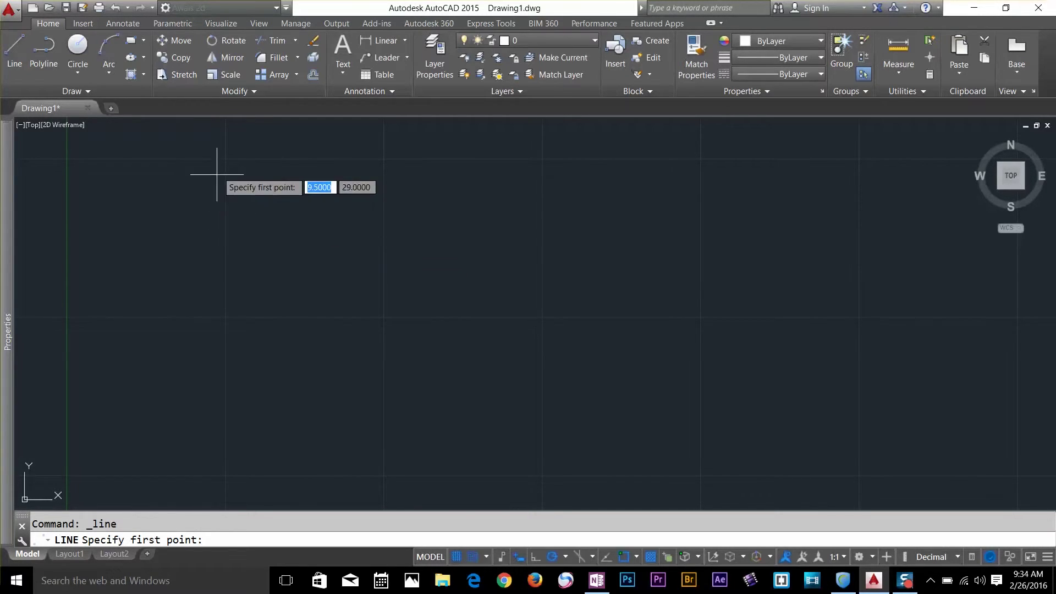
{"action": "left_click", "coordinate": [225, 159]}
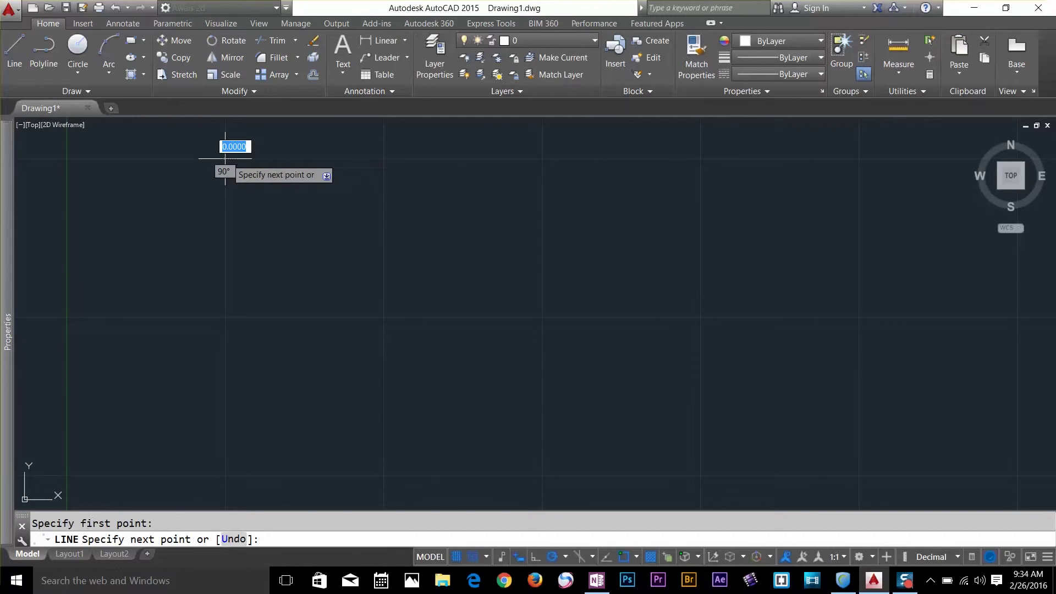
{"action": "left_click", "coordinate": [384, 159]}
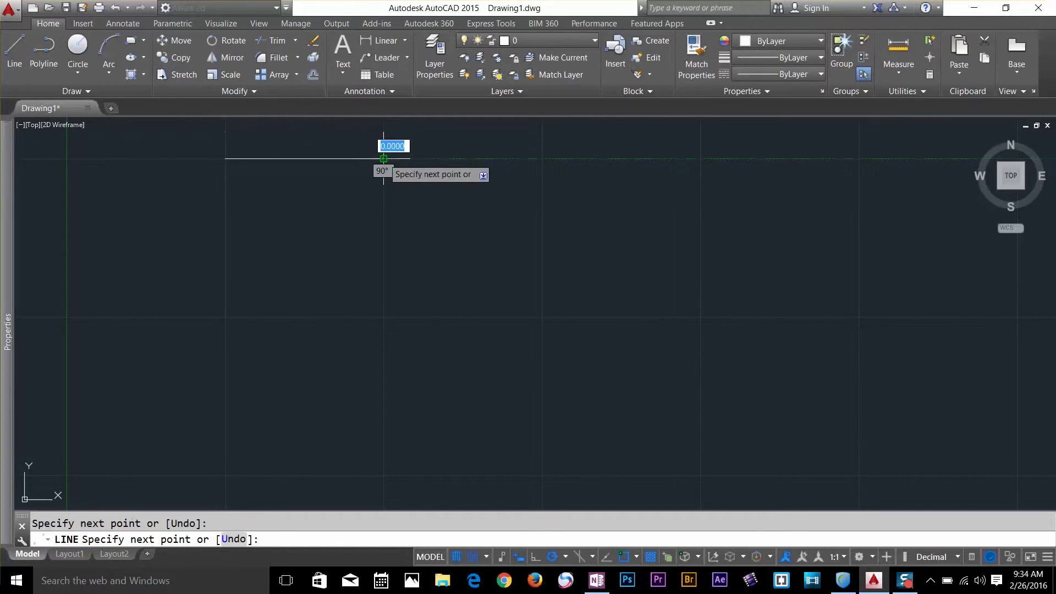
{"action": "left_click", "coordinate": [384, 230]}
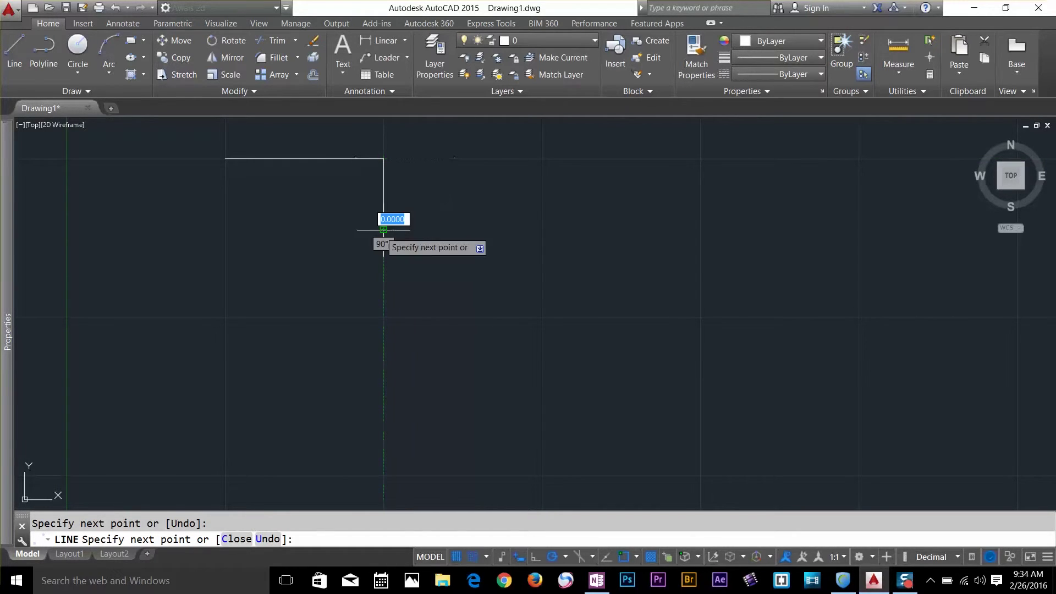
{"action": "left_click", "coordinate": [225, 230]}
{"action": "type", "text": "c"}
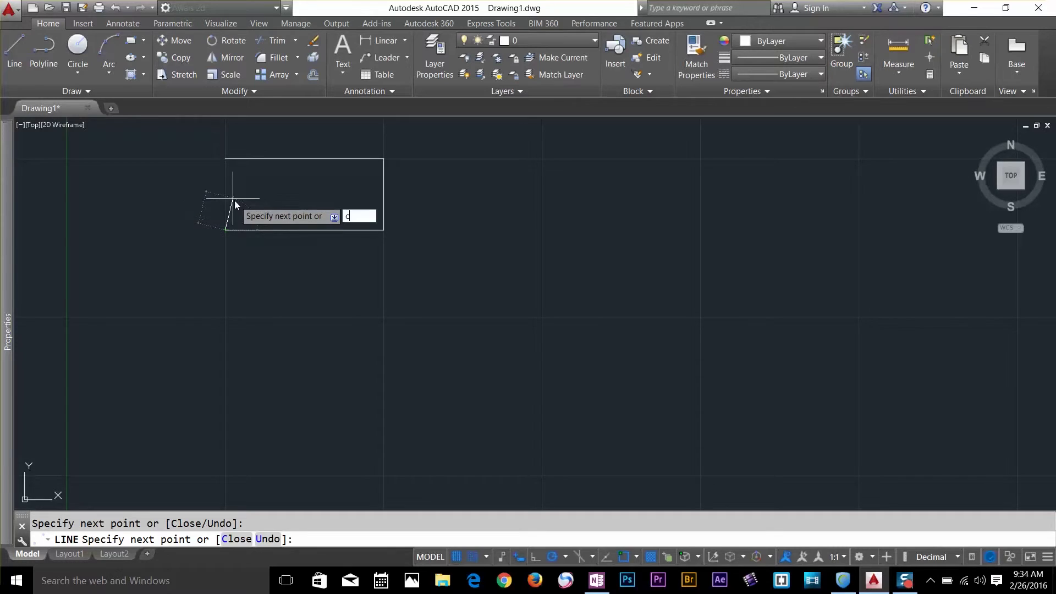
{"action": "key", "text": "Return"}
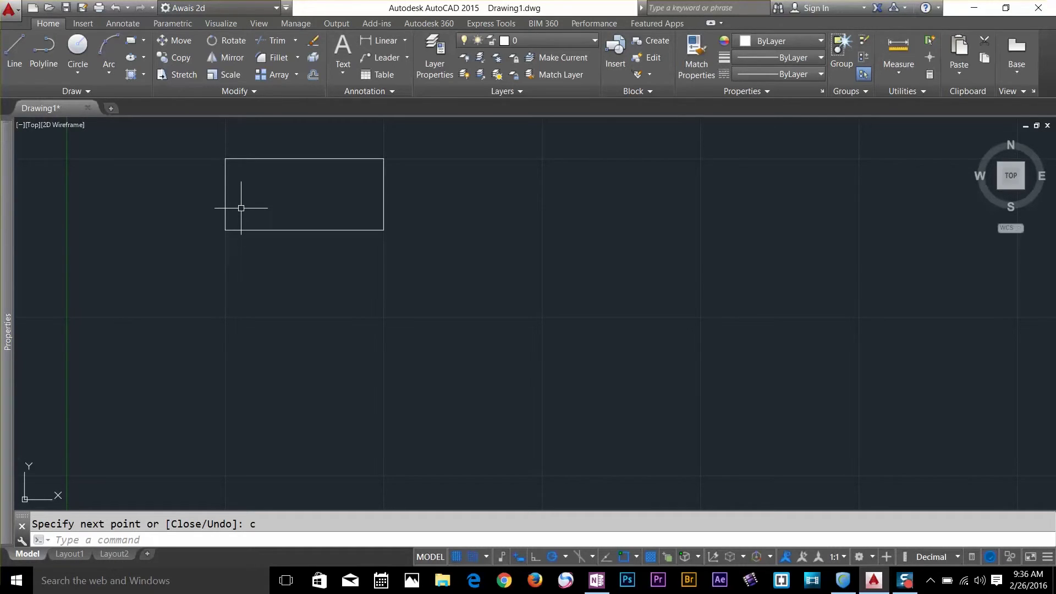
{"action": "left_click", "coordinate": [241, 208]}
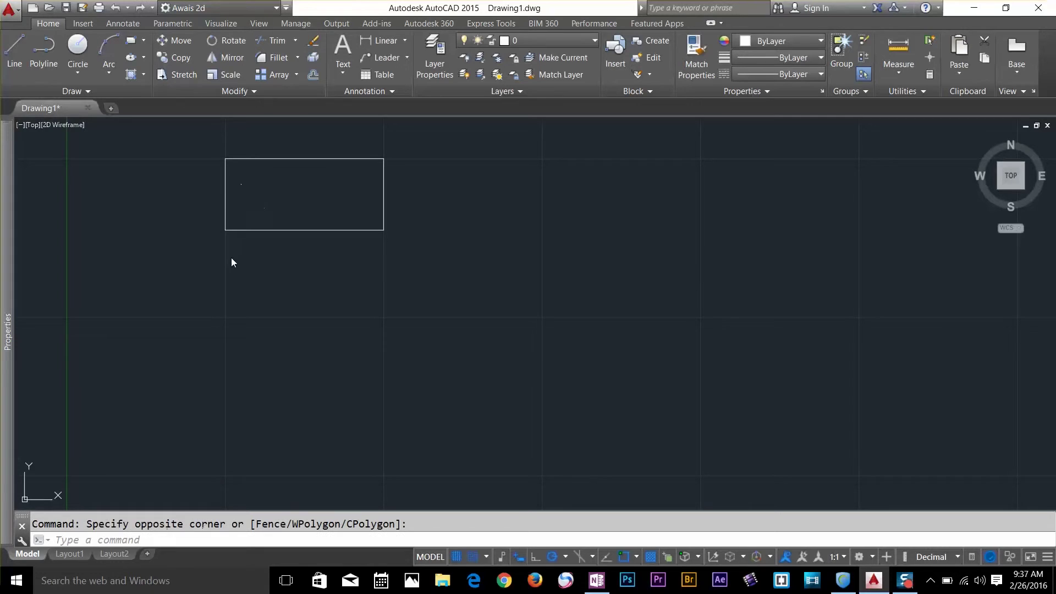
Start a line below the rectangle's corner and, with snap off, draw a rectangle-wide horizontal segment
{"action": "left_click", "coordinate": [21, 43]}
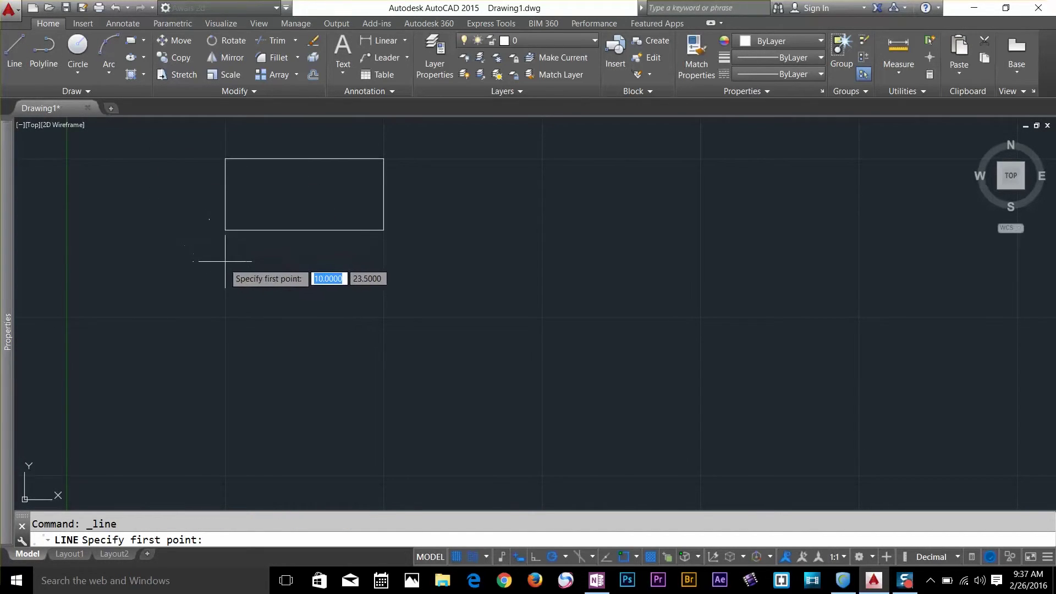
{"action": "left_click", "coordinate": [225, 261]}
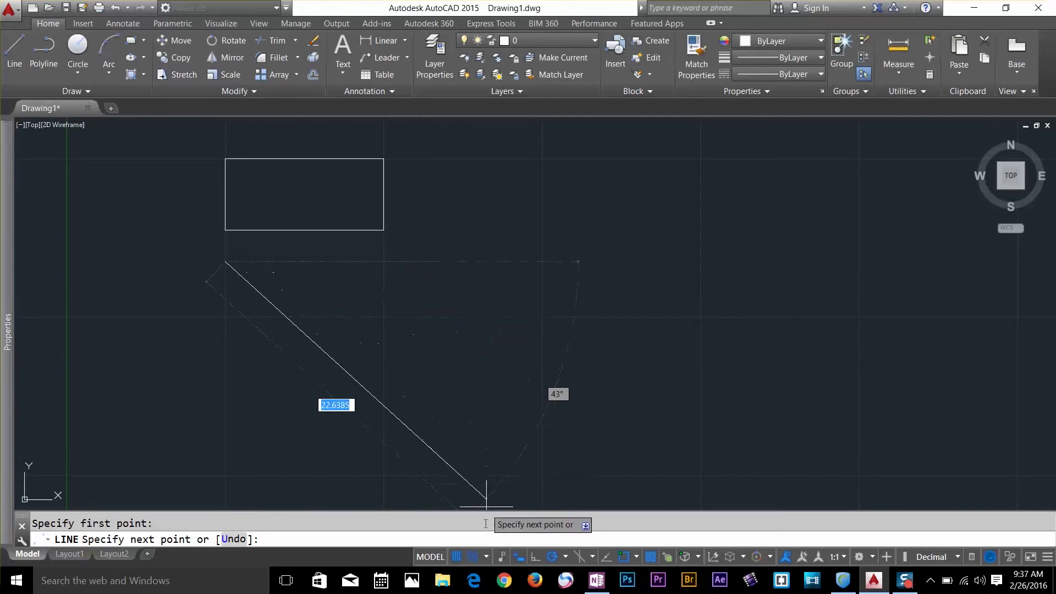
{"action": "left_click", "coordinate": [474, 557]}
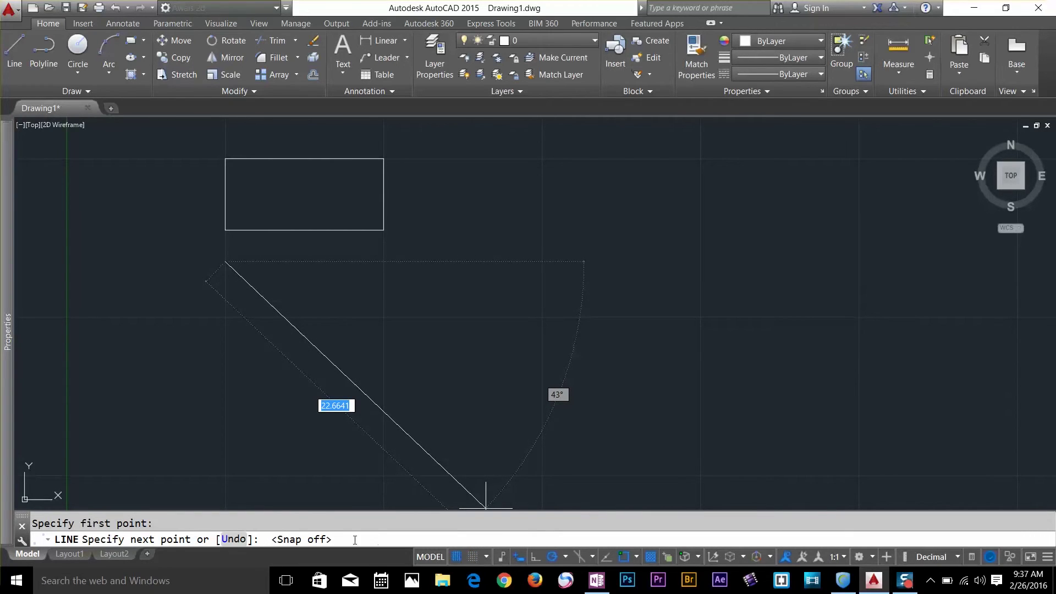
{"action": "right_click", "coordinate": [474, 557]}
{"action": "left_click", "coordinate": [492, 539]}
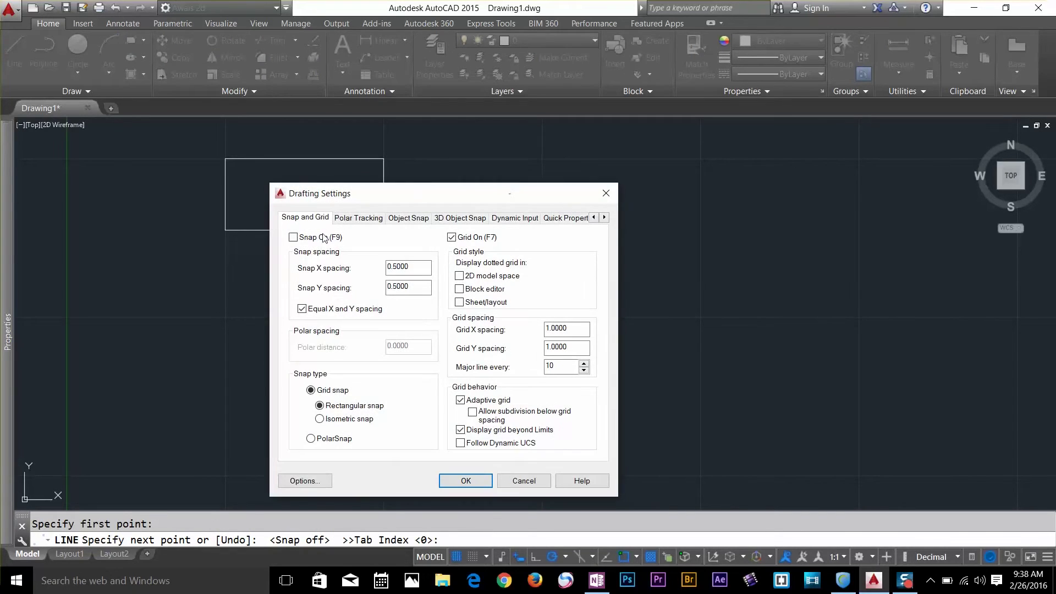
{"action": "left_click", "coordinate": [465, 481]}
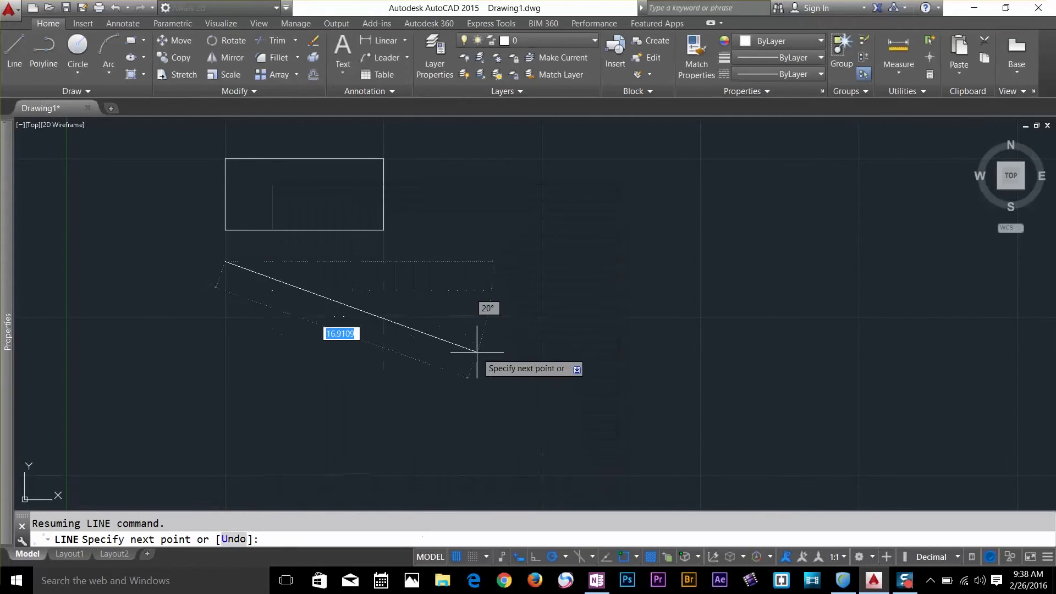
{"action": "key", "text": "F9"}
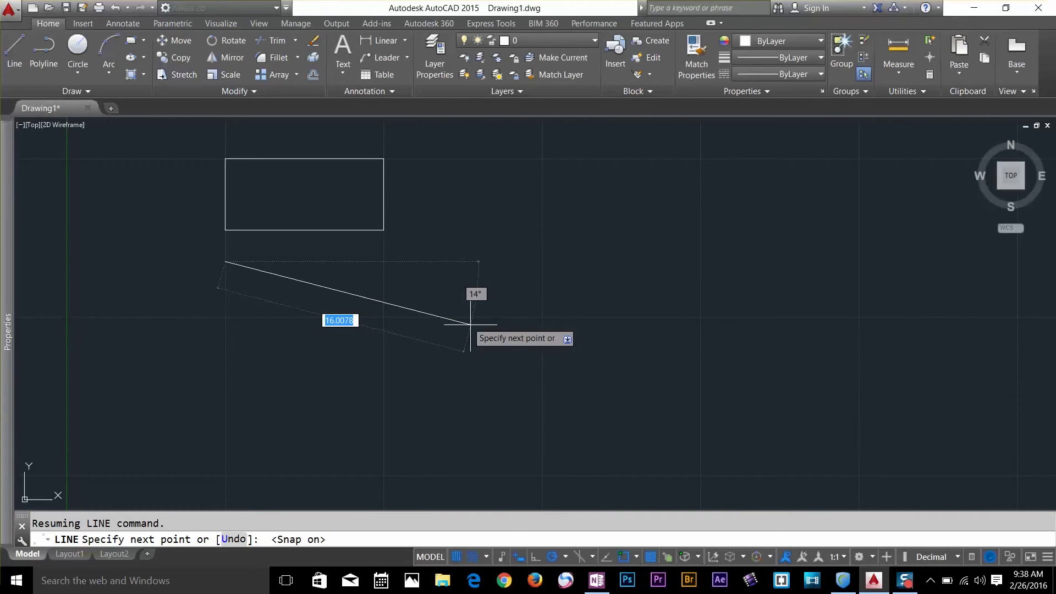
{"action": "key", "text": "F9"}
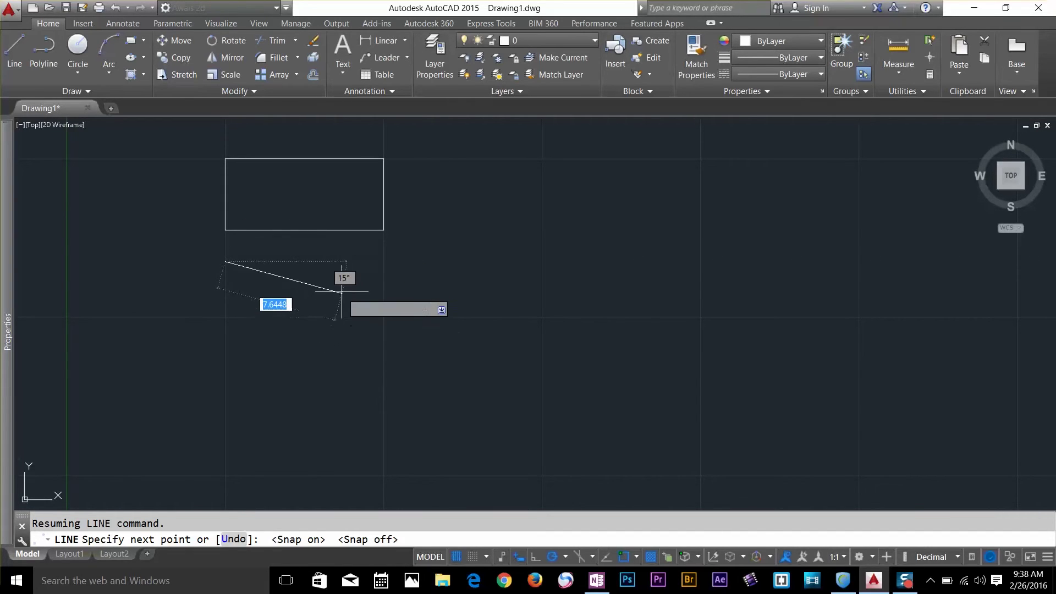
{"action": "left_click", "coordinate": [384, 262]}
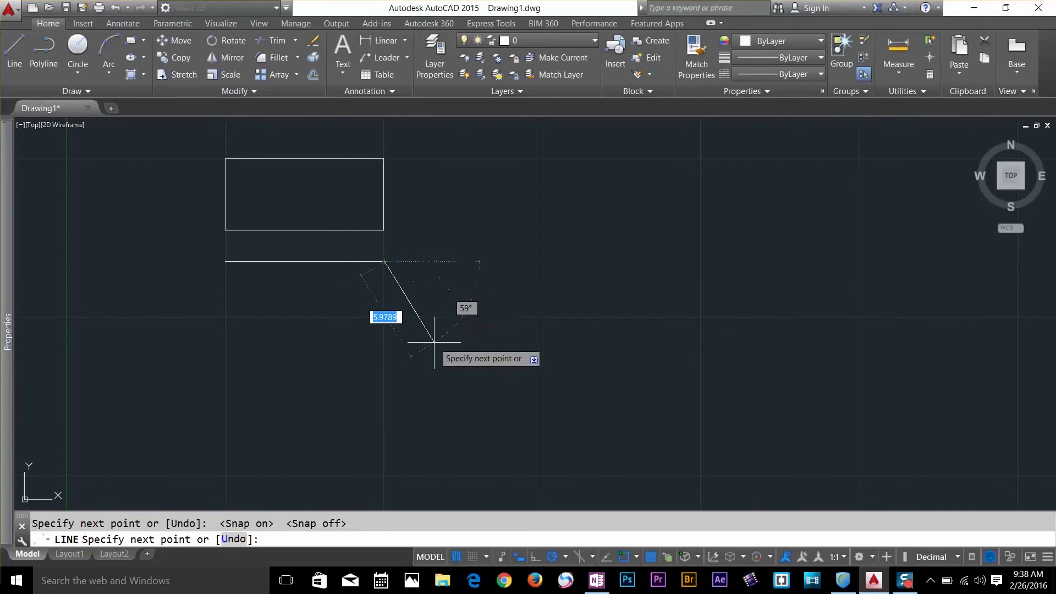
End the line command, hide the grid and turn grid snapping on
{"action": "key", "text": "Return"}
{"action": "left_click", "coordinate": [457, 557]}
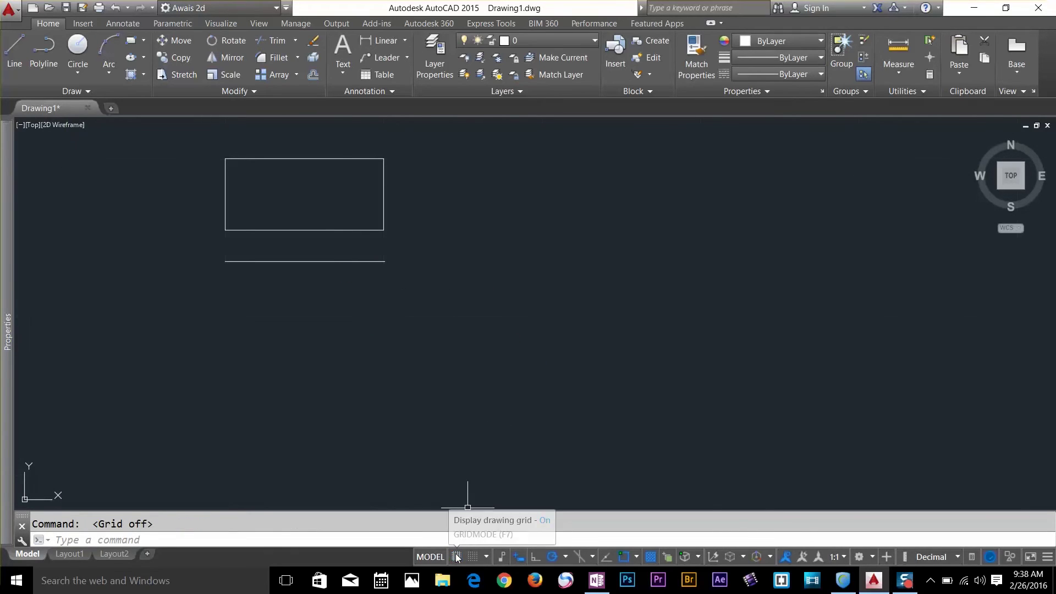
{"action": "left_click", "coordinate": [472, 556]}
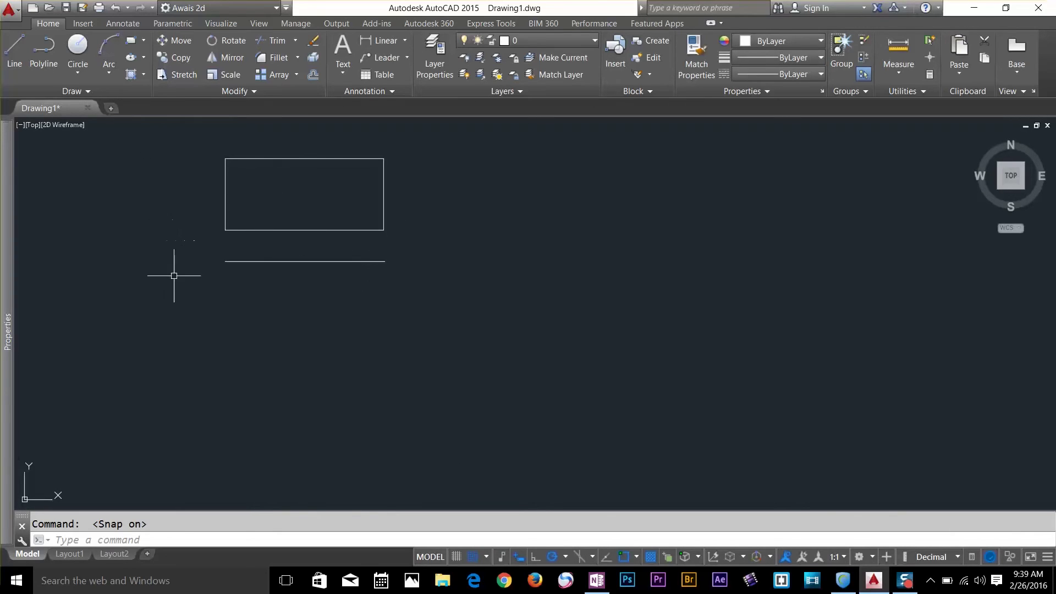
Draw a connected slightly slanted bottom segment and a vertical segment below the horizontal line
{"action": "left_click", "coordinate": [11, 46]}
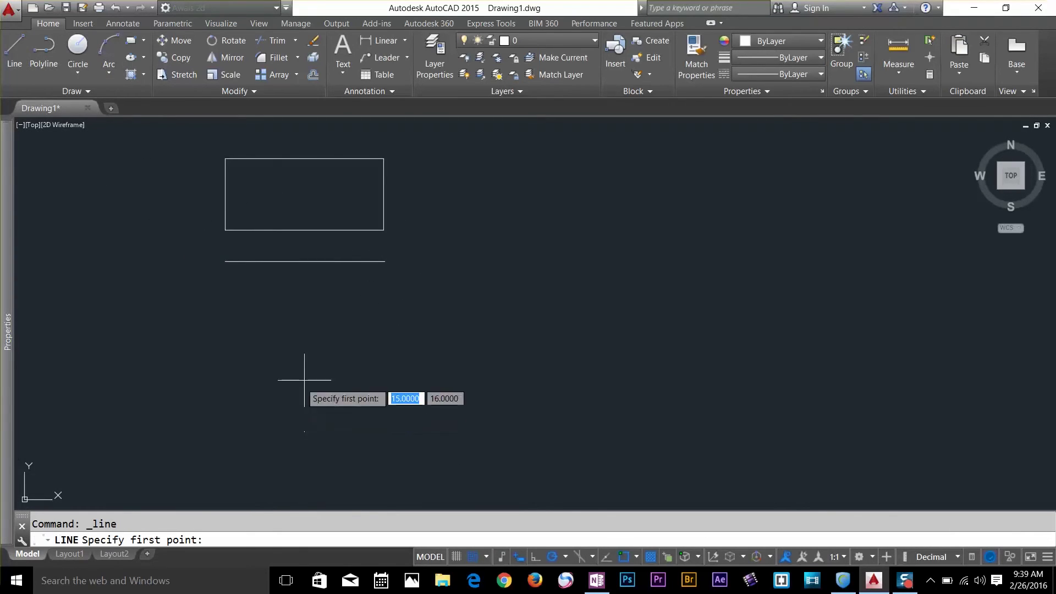
{"action": "left_click", "coordinate": [304, 379]}
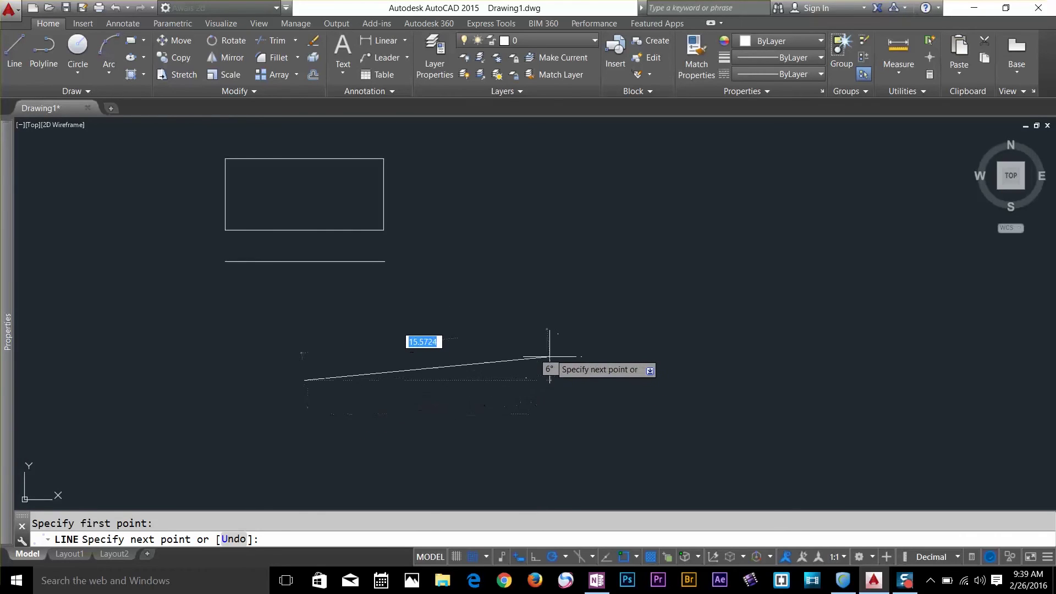
{"action": "left_click", "coordinate": [510, 365]}
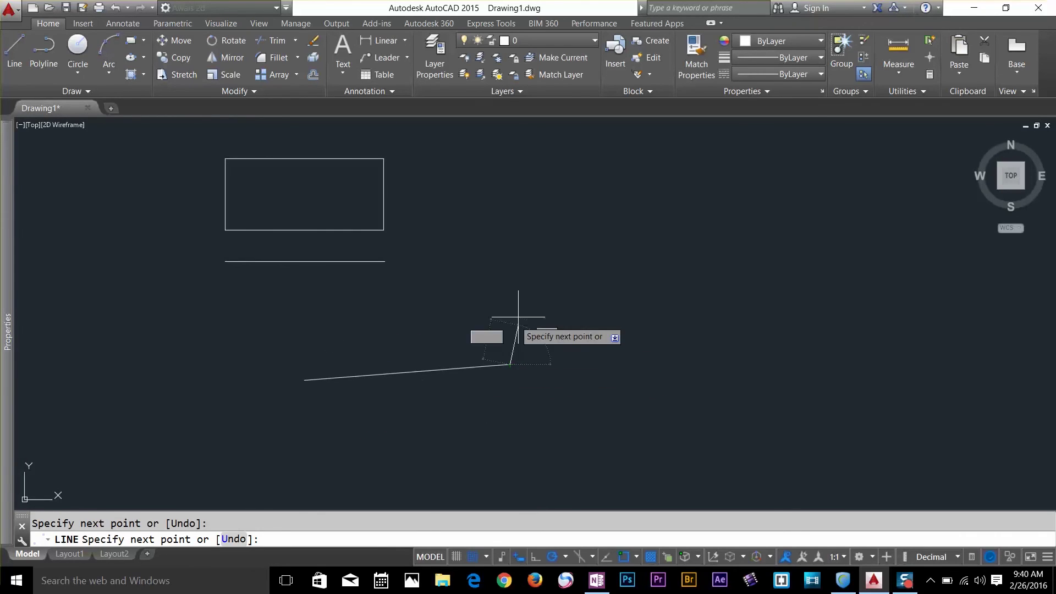
{"action": "left_click", "coordinate": [510, 309]}
{"action": "key", "text": "Return"}
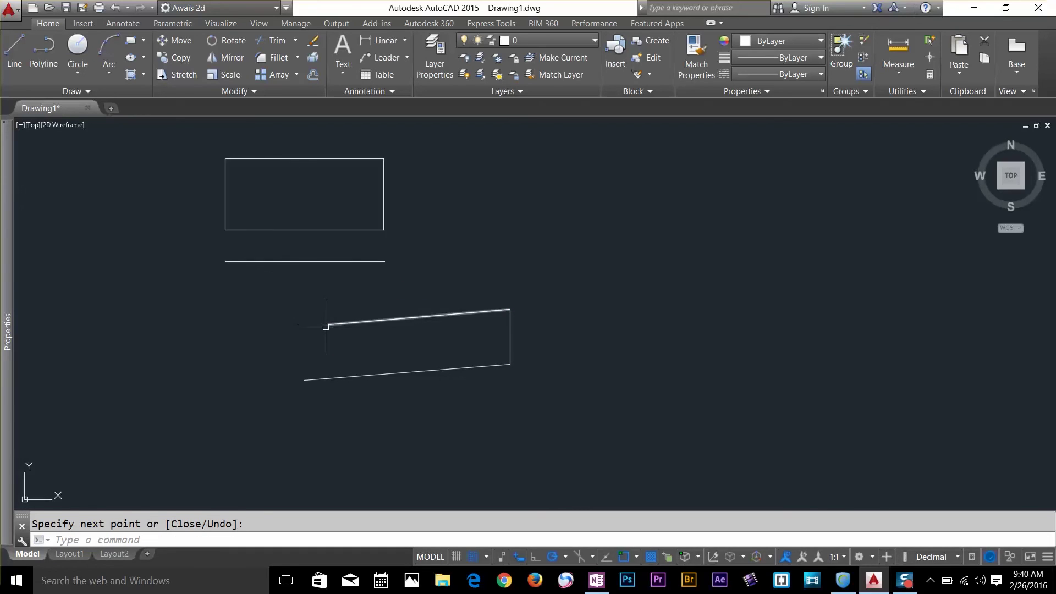